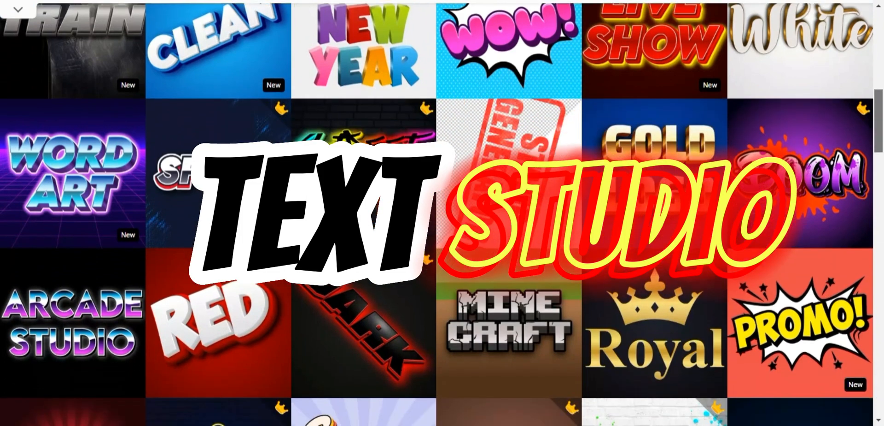
Step: Browse the gallery of ready-made 3D text effects down to the last loaded templates
scroll(442, 213, "down", 2)
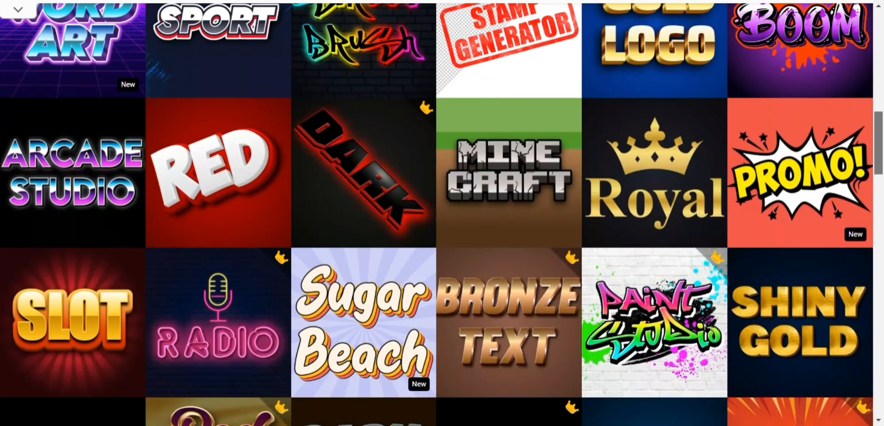
scroll(442, 213, "down", 4)
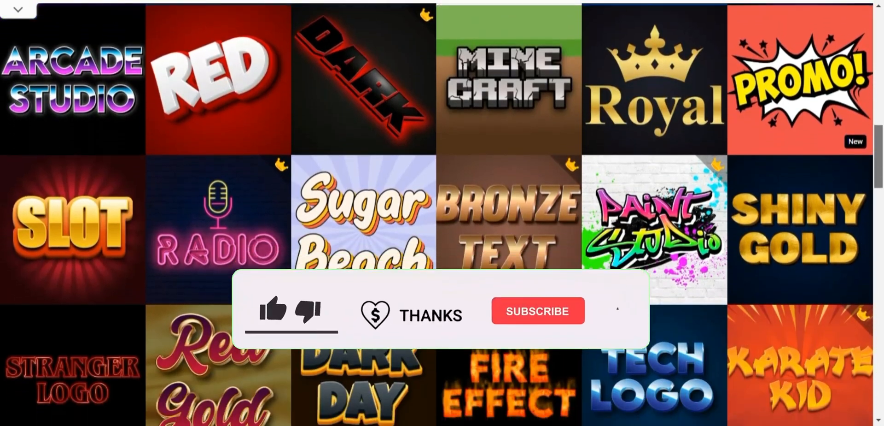
scroll(442, 213, "down", 3)
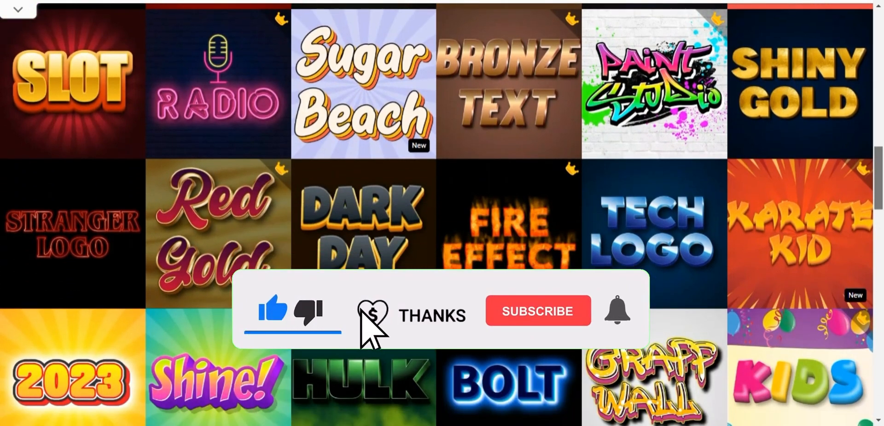
scroll(443, 213, "down", 2)
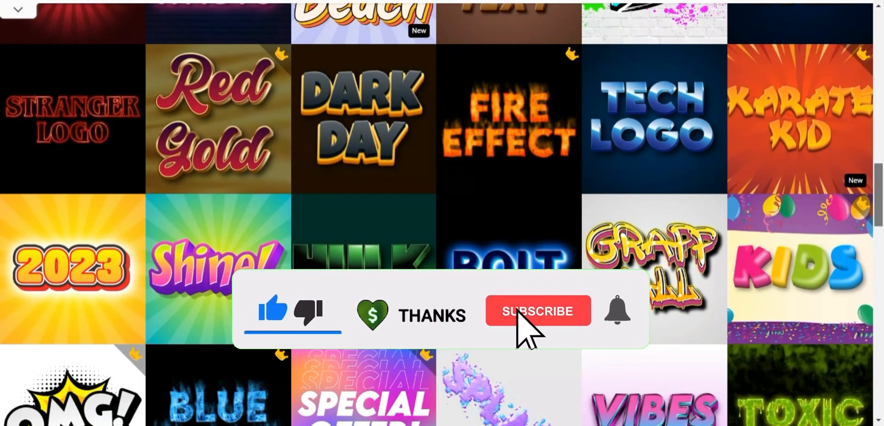
scroll(442, 212, "down", 1)
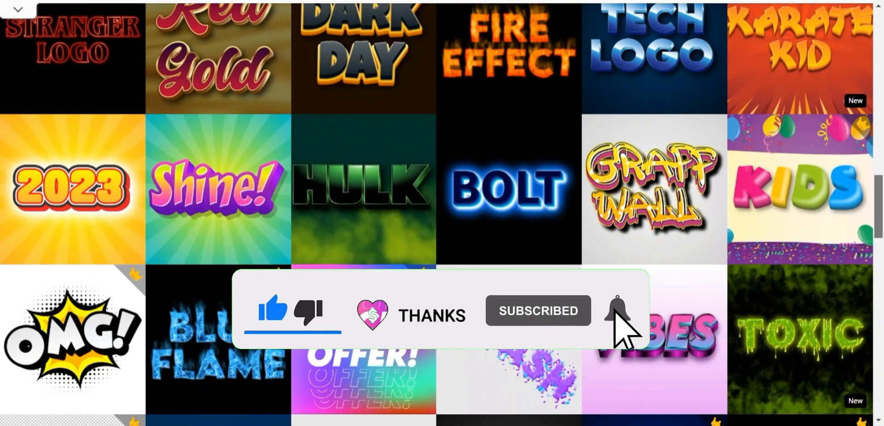
scroll(442, 213, "down", 2)
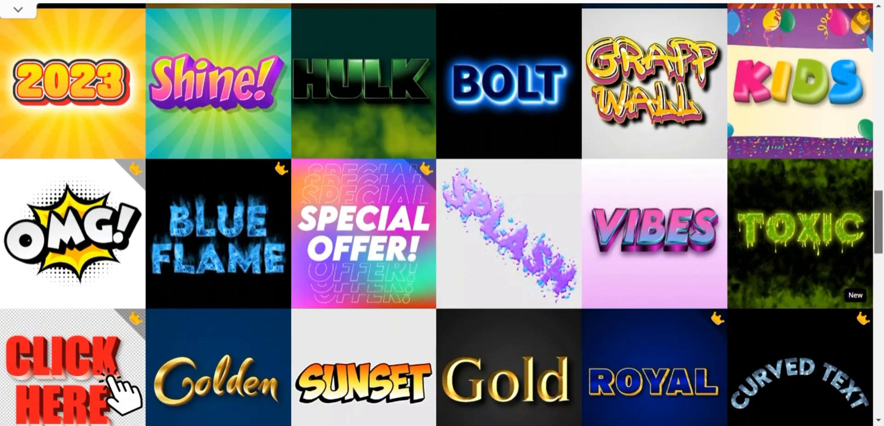
scroll(442, 212, "down", 2)
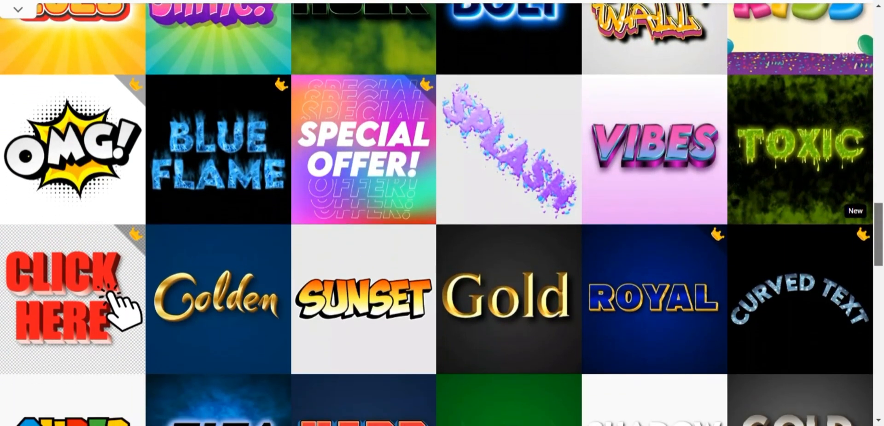
scroll(442, 213, "down", 2)
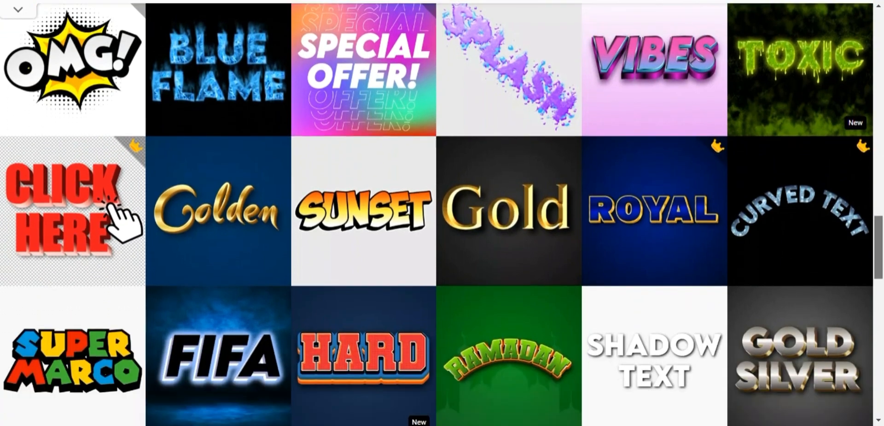
scroll(442, 213, "down", 3)
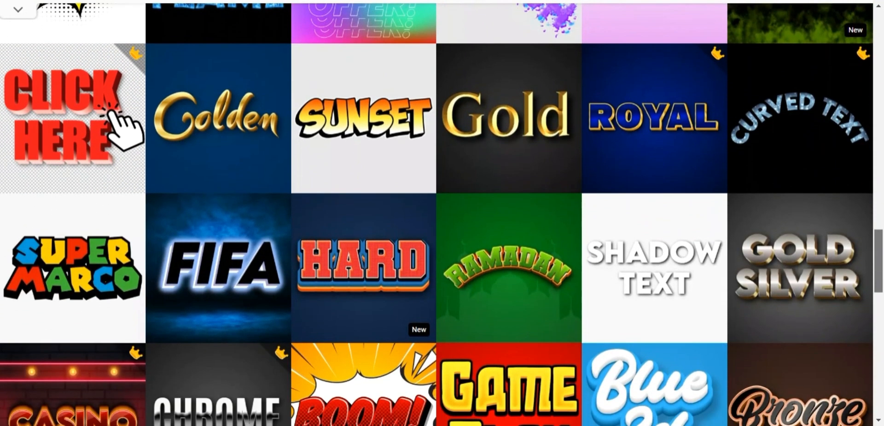
scroll(443, 213, "down", 5)
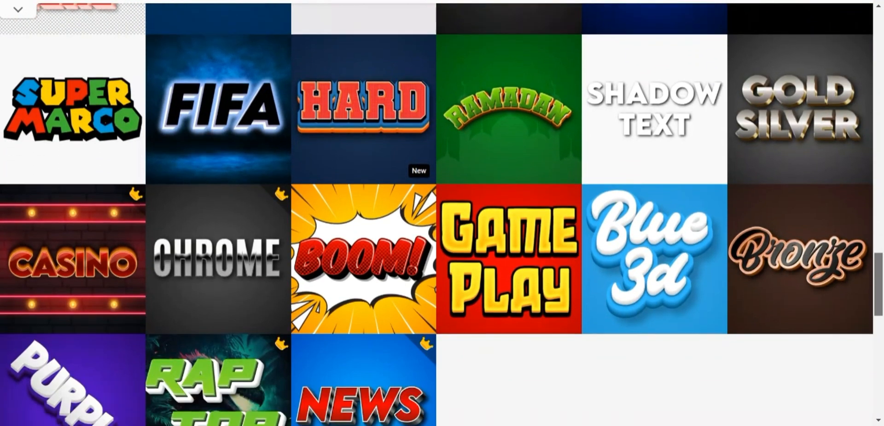
scroll(443, 213, "down", 2)
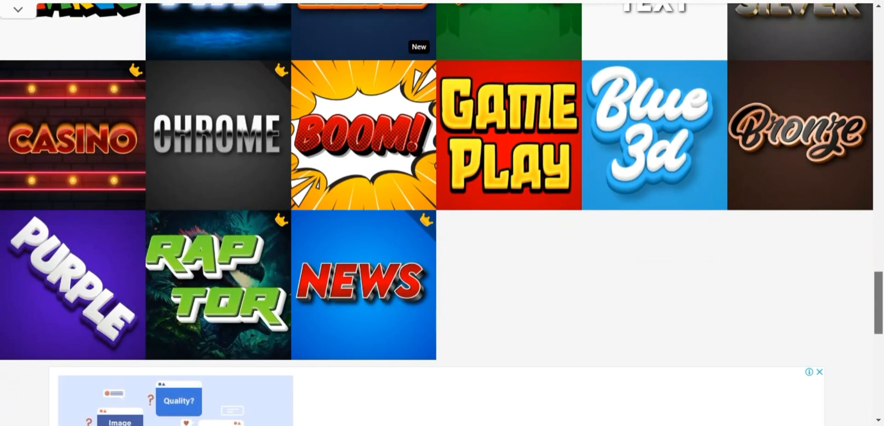
scroll(443, 213, "down", 5)
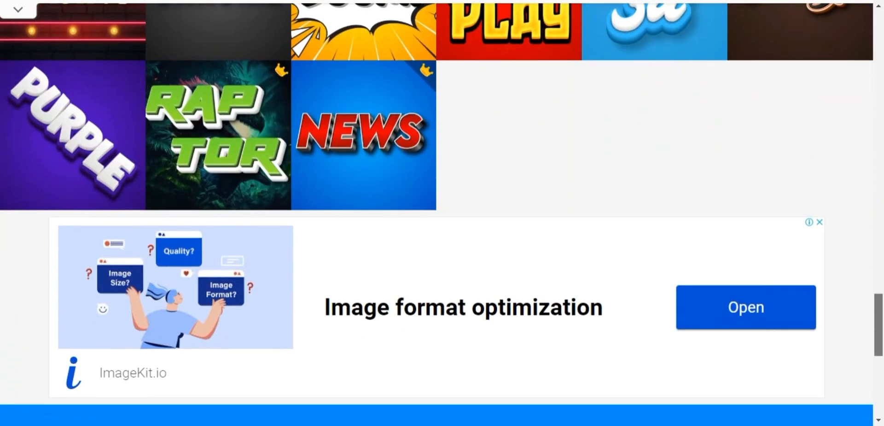
scroll(442, 213, "up", 2)
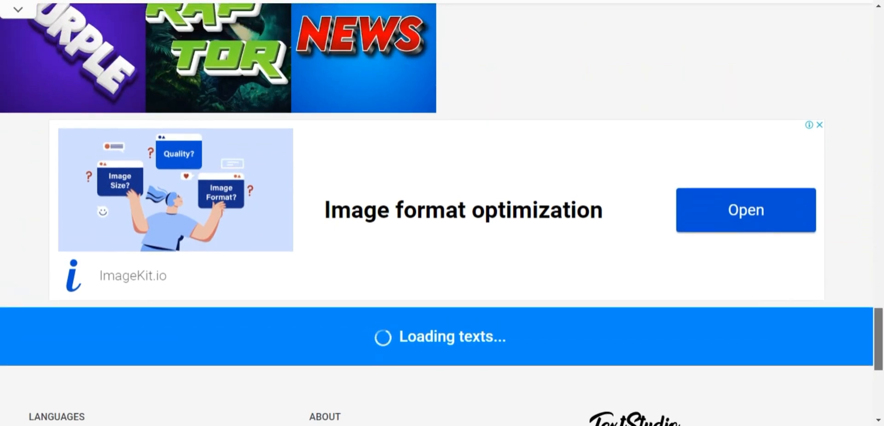
scroll(442, 213, "down", 3)
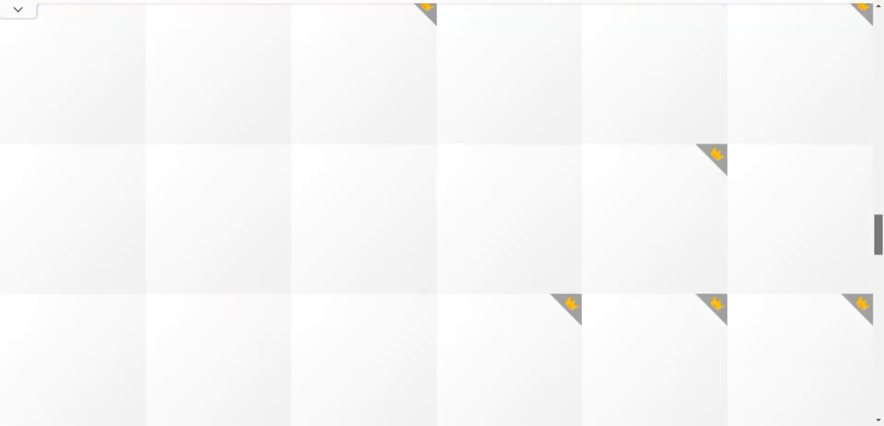
scroll(443, 213, "up", 6)
scroll(442, 213, "up", 4)
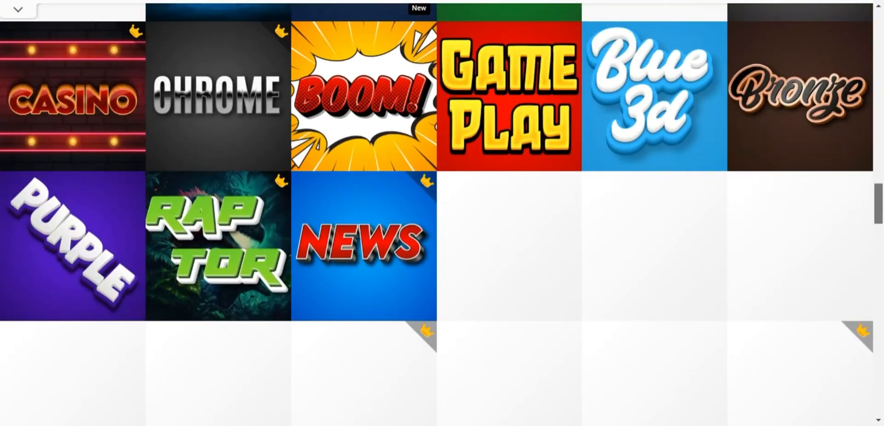
scroll(442, 214, "down", 4)
scroll(443, 213, "down", 1)
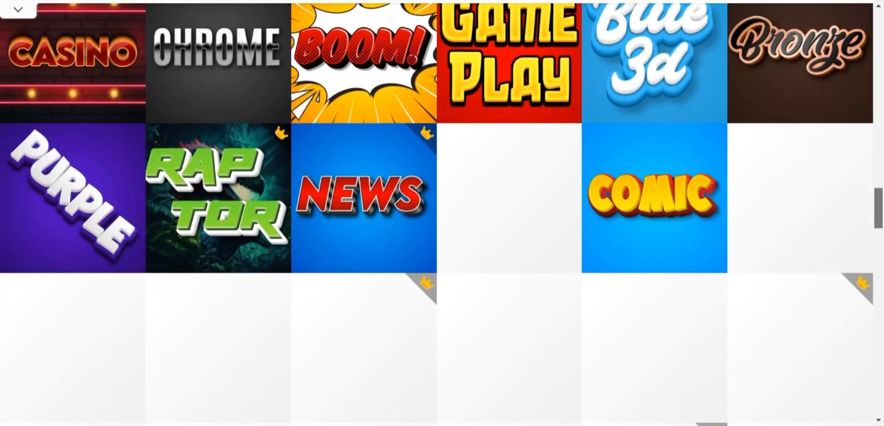
Step: Generate styled logo previews for the text "ChrisMeInfo" with the text generator above the effects gallery
scroll(443, 213, "up", 4)
scroll(442, 213, "up", 12)
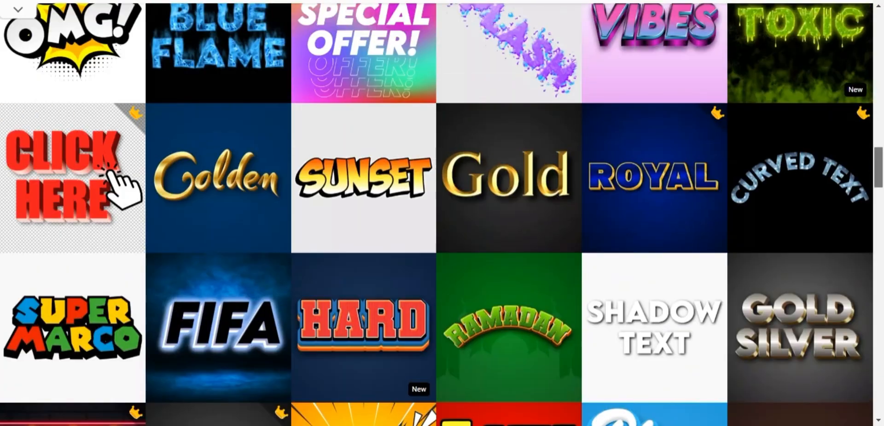
scroll(443, 213, "up", 12)
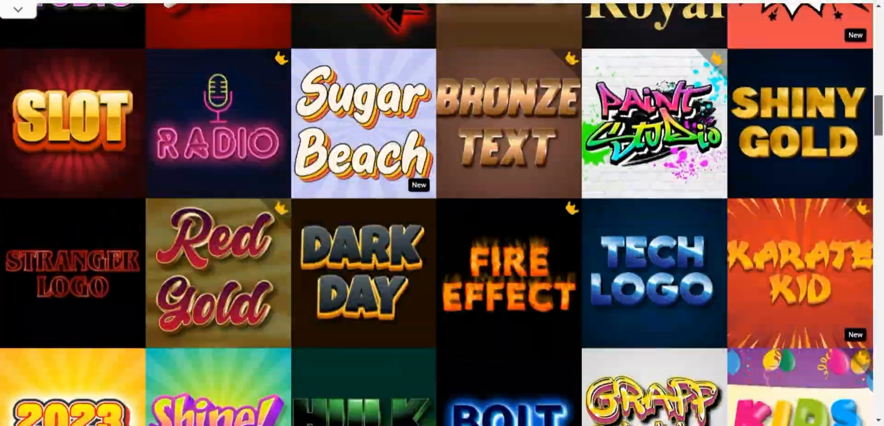
scroll(443, 213, "up", 3)
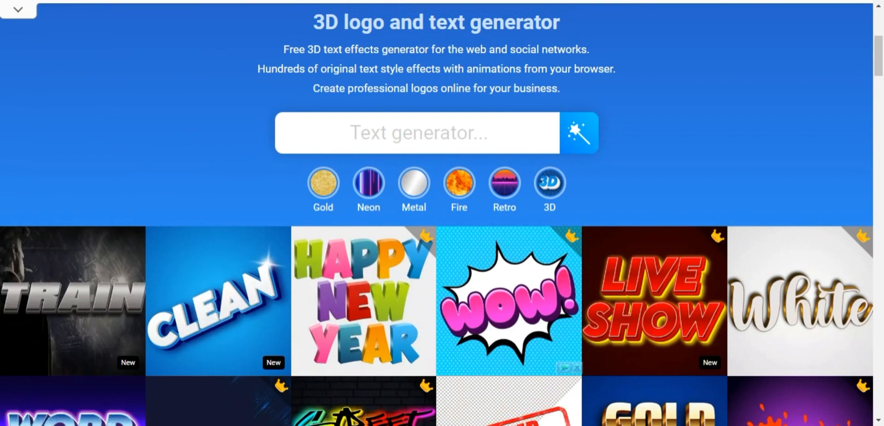
type("C")
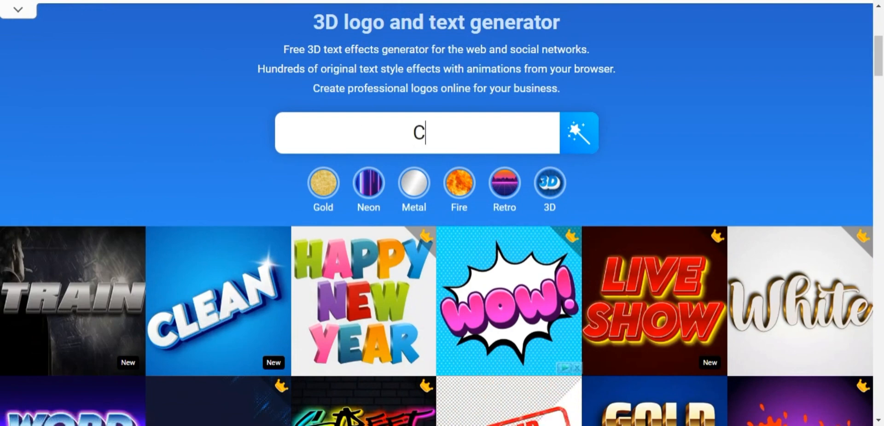
type("hri")
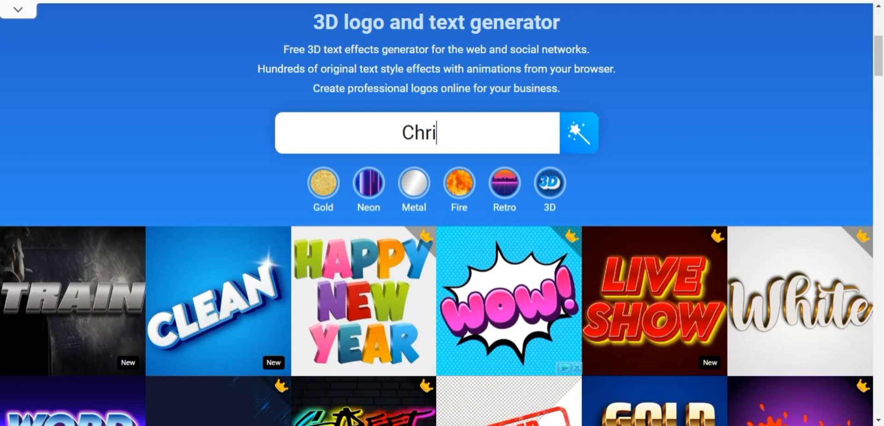
type("sM")
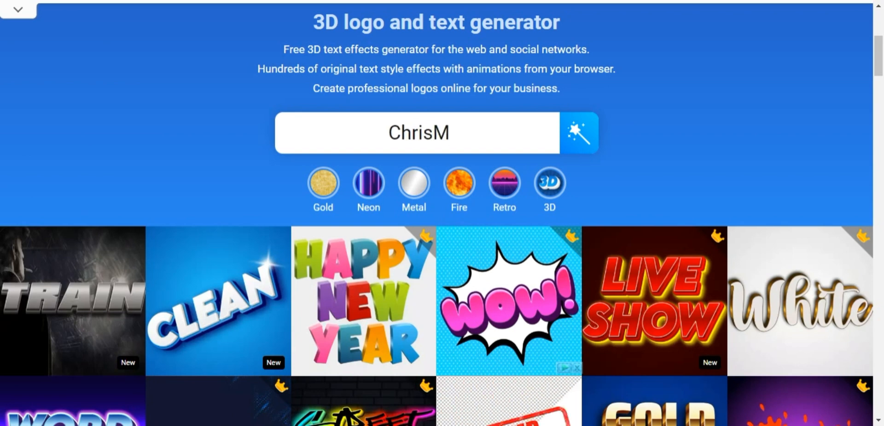
type("elnfo")
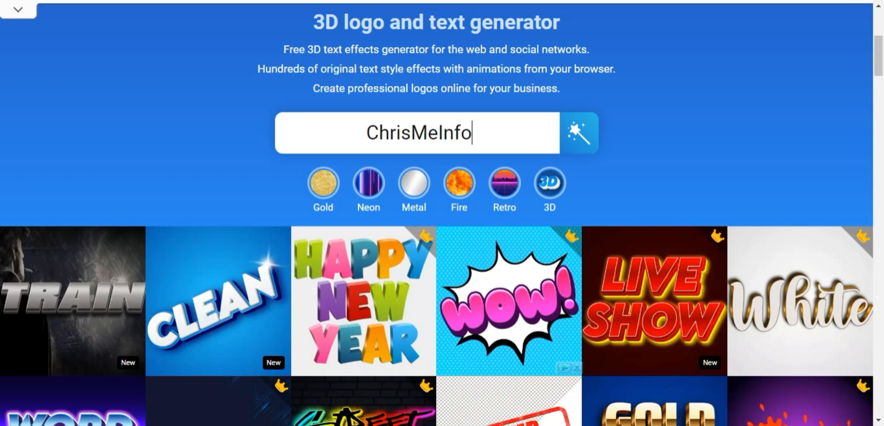
key("Return")
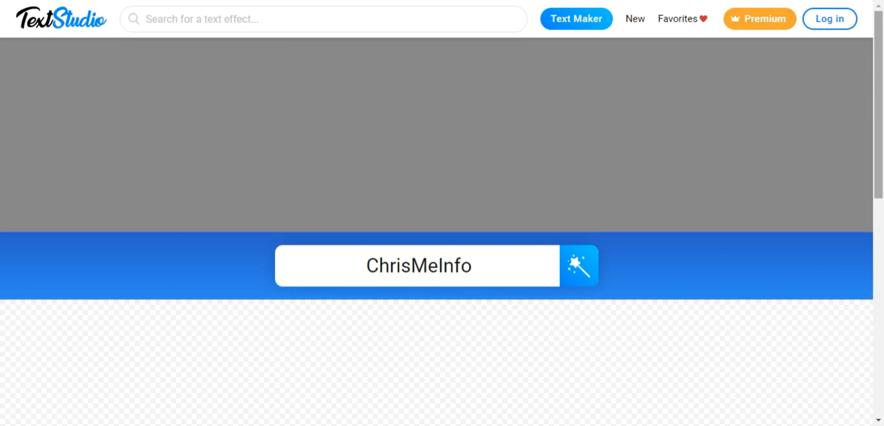
Step: Examine the text effect previews generated for "ChrisMeInfo" on the results page
scroll(436, 213, "down", 3)
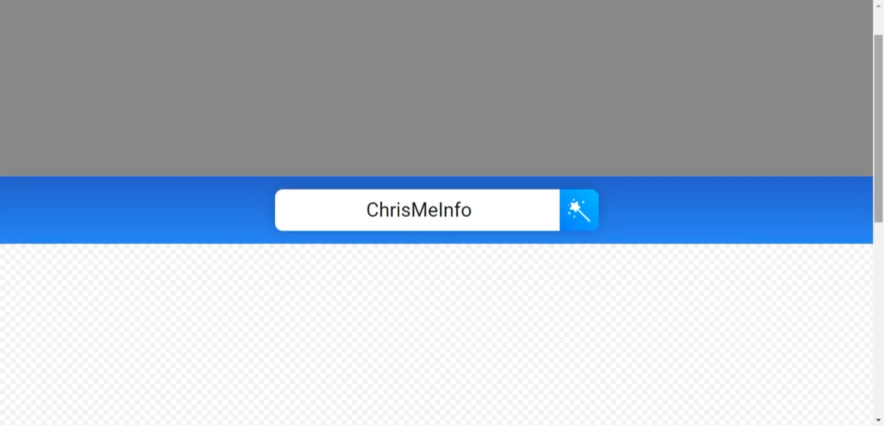
scroll(437, 213, "down", 4)
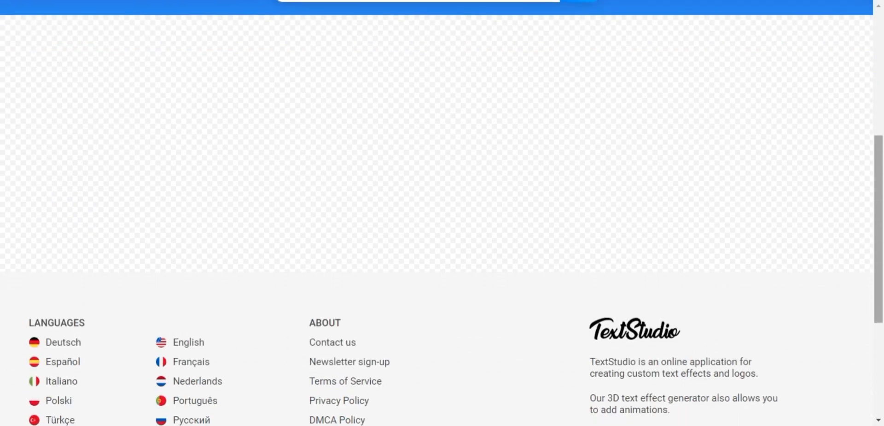
scroll(437, 213, "up", 2)
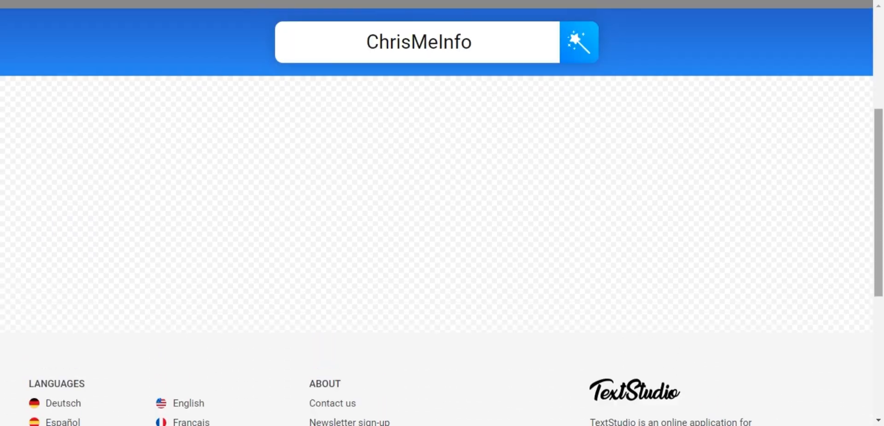
scroll(437, 213, "up", 1)
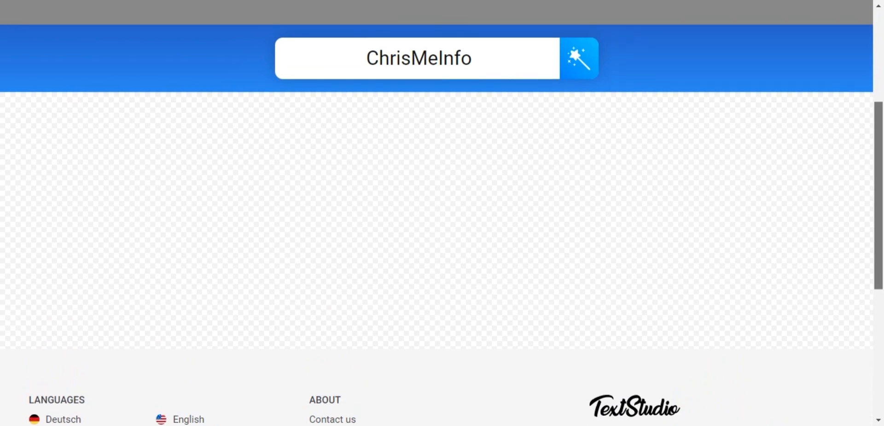
scroll(437, 213, "down", 3)
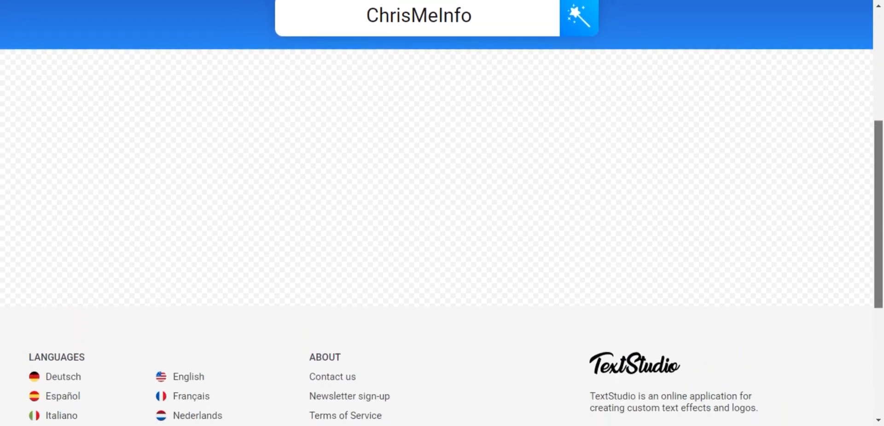
scroll(437, 213, "down", 1)
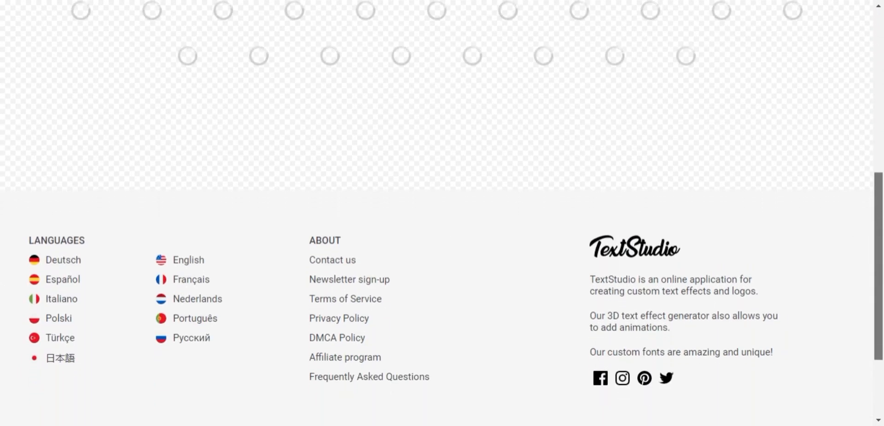
scroll(437, 212, "up", 2)
scroll(437, 213, "up", 2)
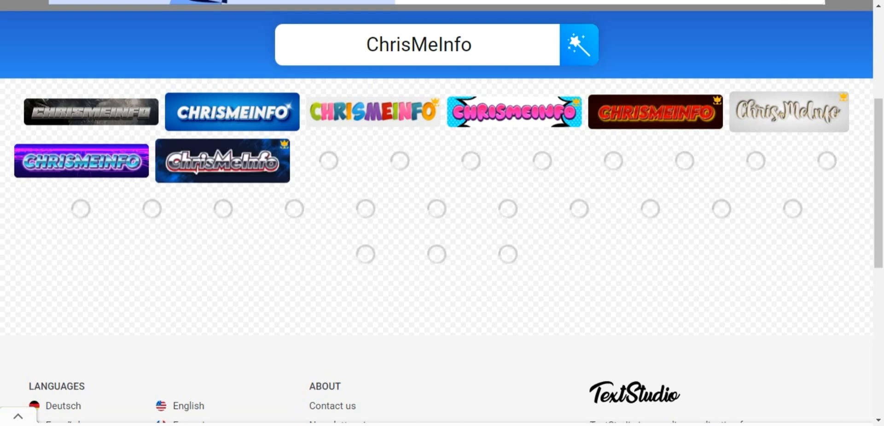
scroll(442, 212, "down", 2)
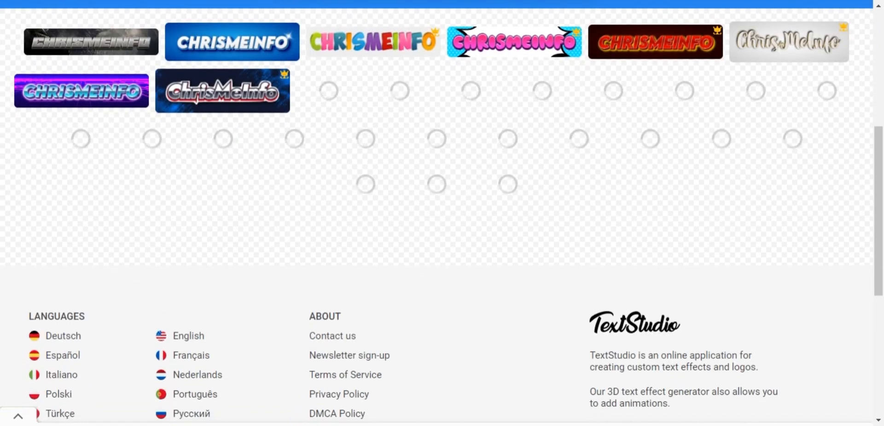
scroll(443, 212, "up", 1)
scroll(443, 213, "up", 1)
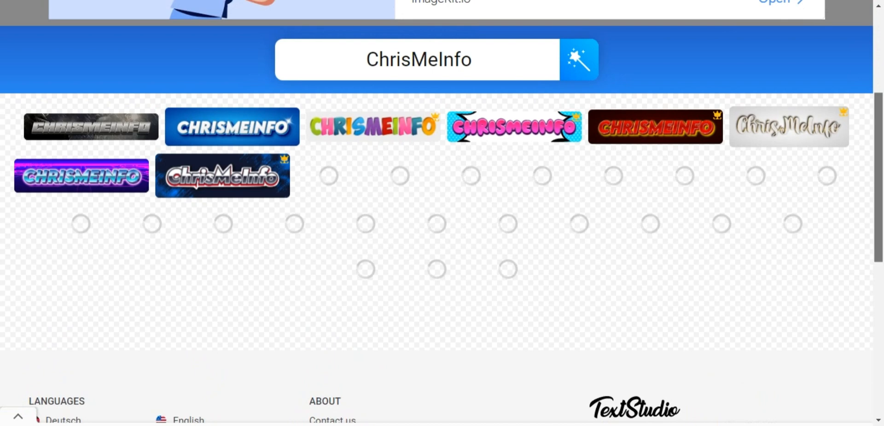
scroll(442, 212, "down", 1)
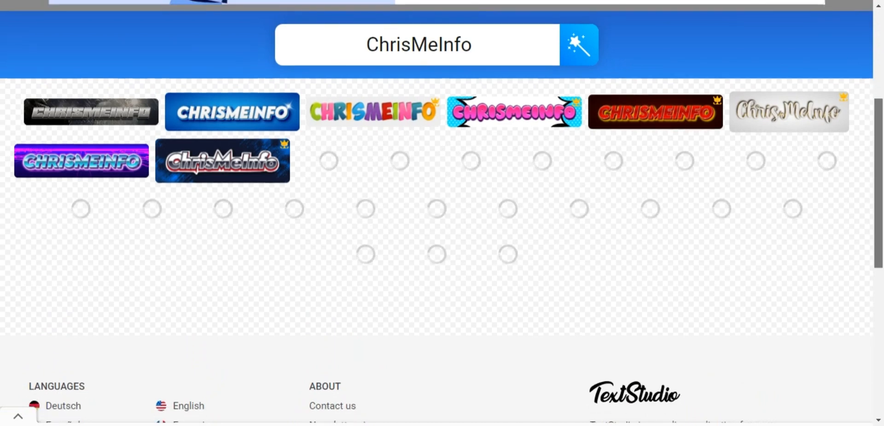
scroll(443, 213, "up", 1)
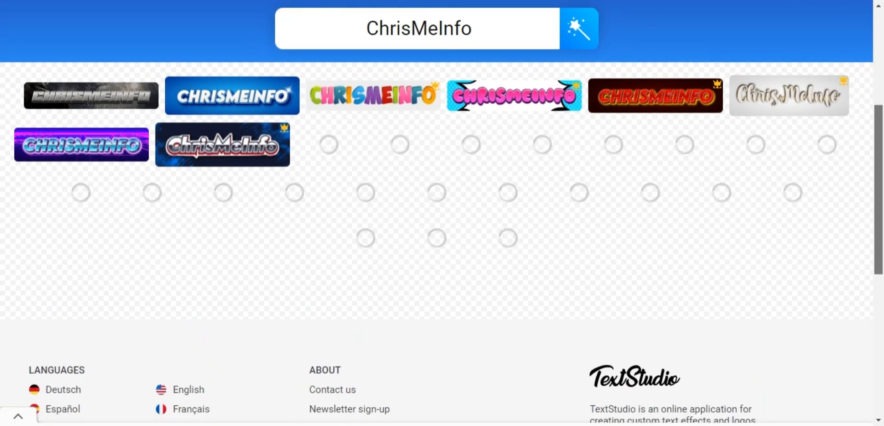
Step: Browse the generated "ChrisMeInfo" previews down to the end of the list and back up to the first rows
scroll(442, 212, "up", 1)
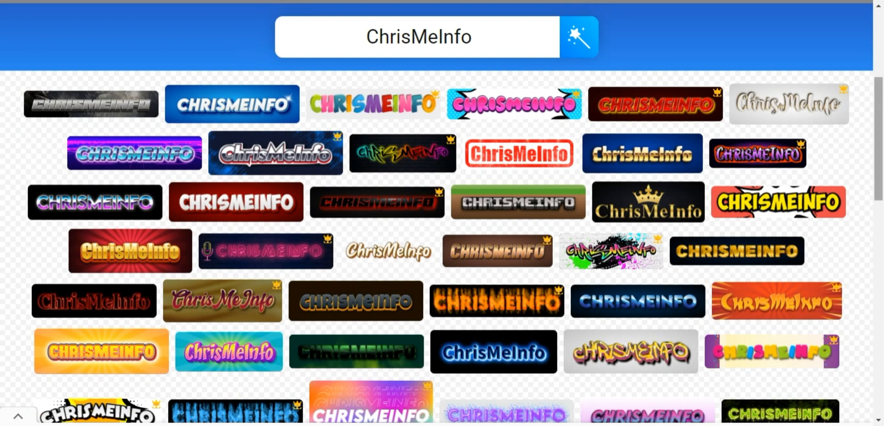
scroll(443, 212, "down", 1)
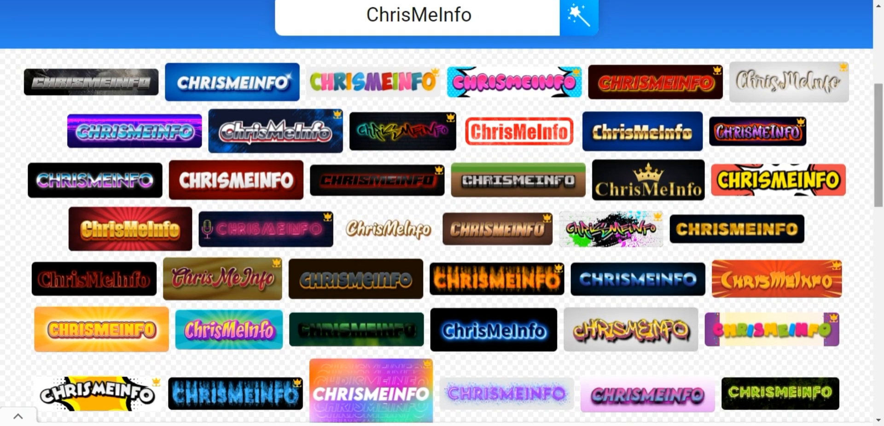
scroll(139, 382, "down", 3)
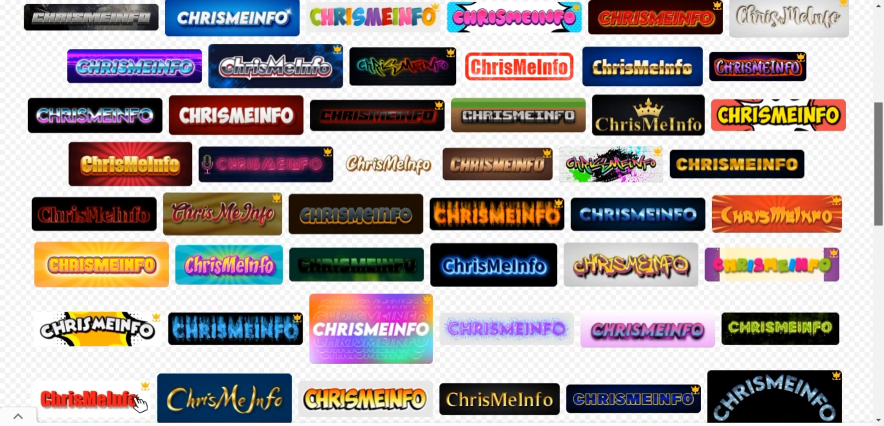
scroll(138, 382, "down", 3)
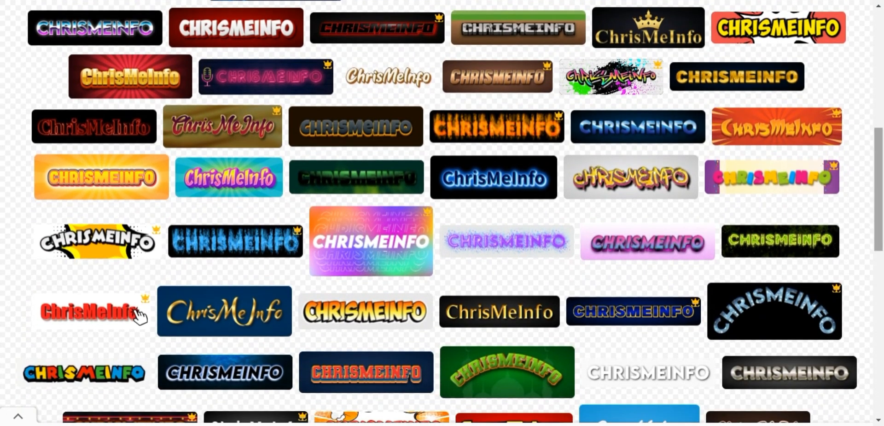
scroll(138, 318, "down", 3)
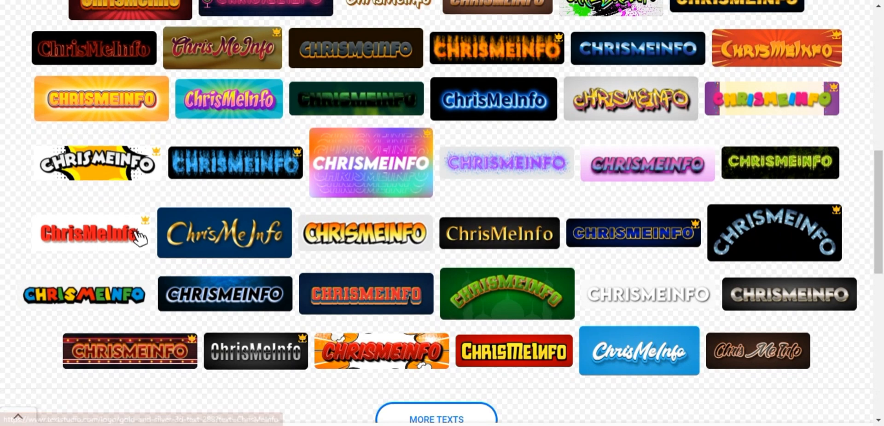
scroll(138, 239, "down", 2)
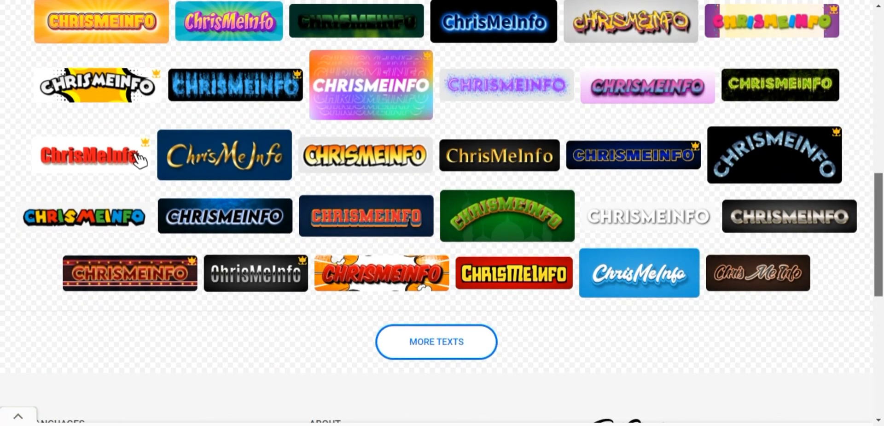
scroll(140, 159, "up", 3)
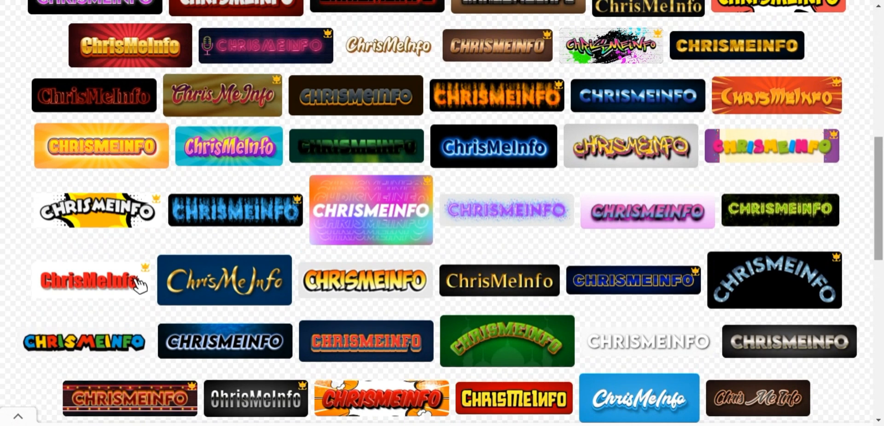
scroll(139, 286, "up", 3)
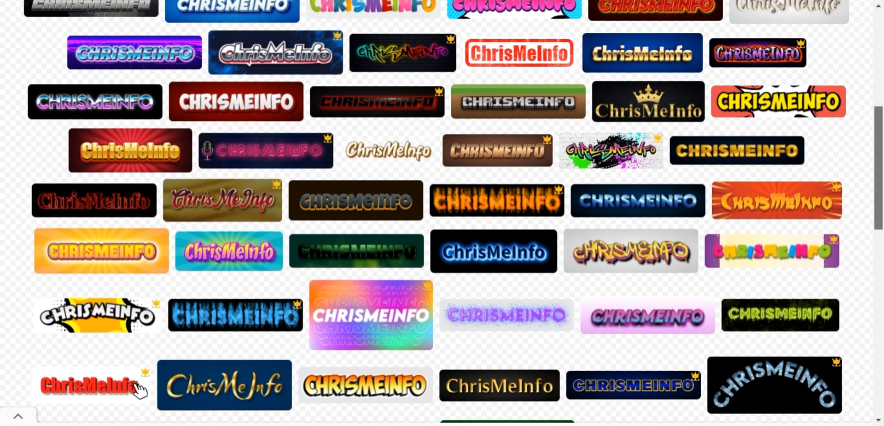
scroll(138, 395, "up", 2)
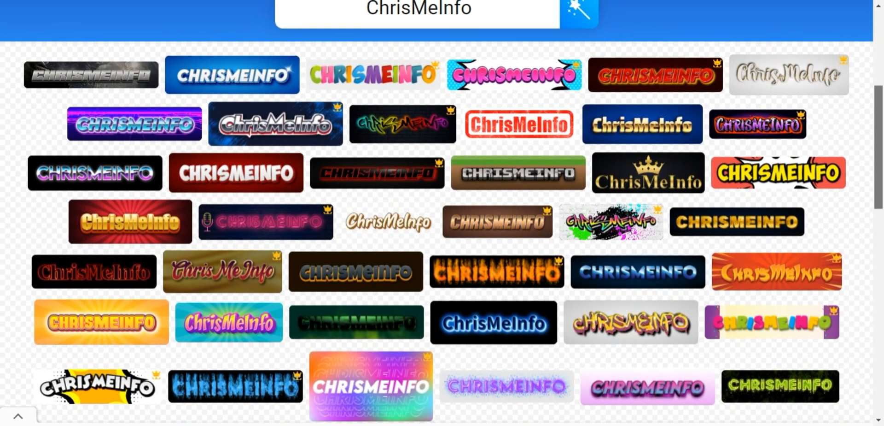
scroll(138, 394, "up", 1)
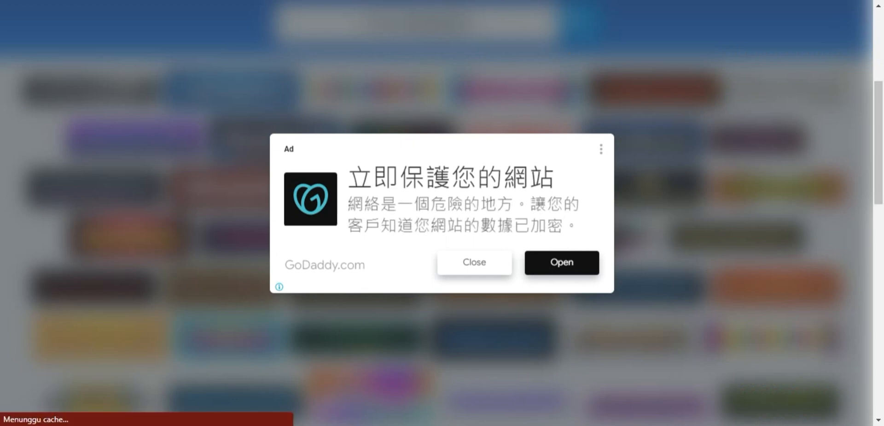
Step: Dismiss the advertisement and continue to the editor for the silver metallic "ChrisMeInfo" effect with the rainy train background
left_click(474, 262)
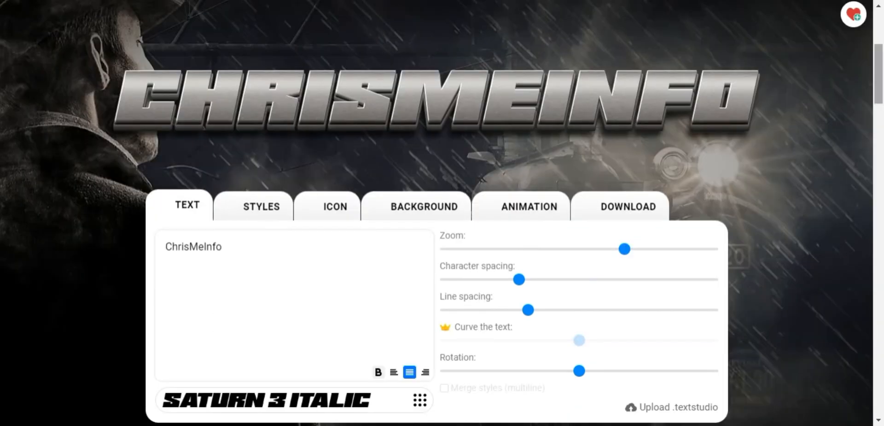
scroll(442, 213, "down", 3)
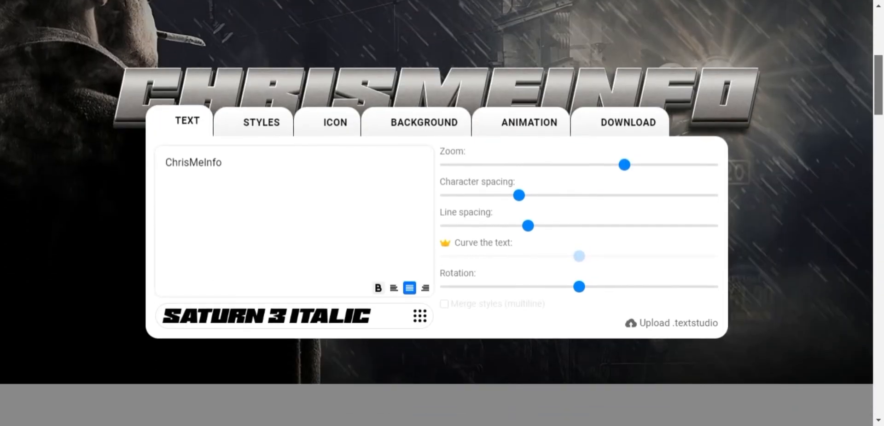
scroll(442, 212, "up", 2)
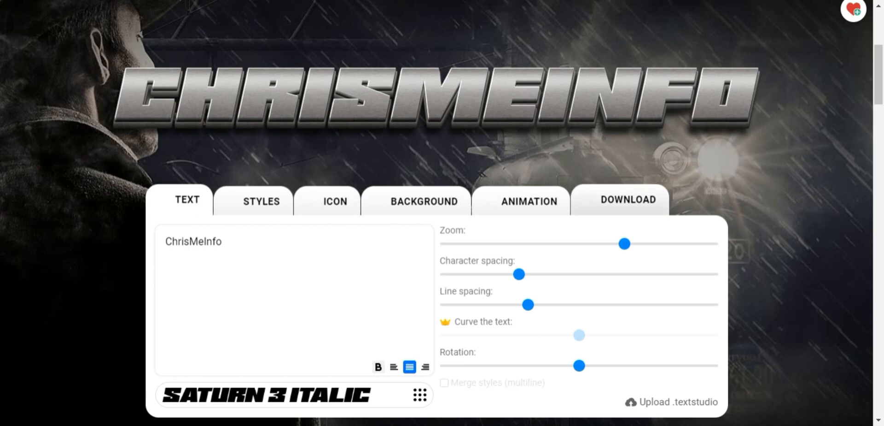
Step: Review the saving options for the metallic "ChrisMeInfo" logo and download it as a PNG
left_click(629, 200)
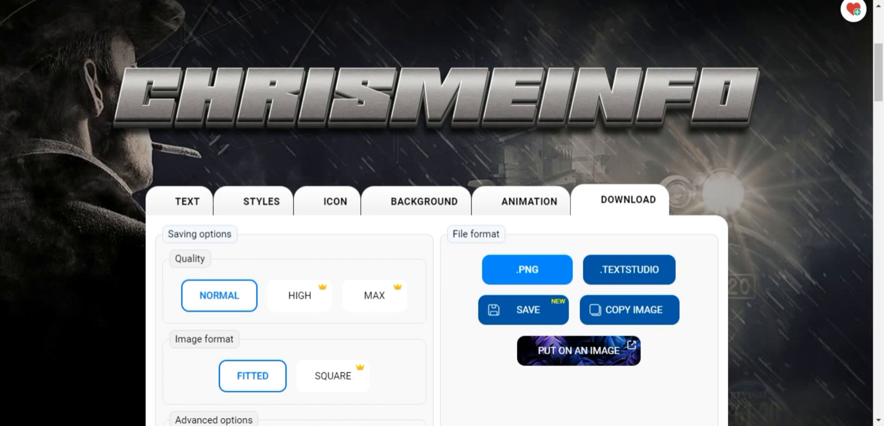
scroll(442, 214, "down", 2)
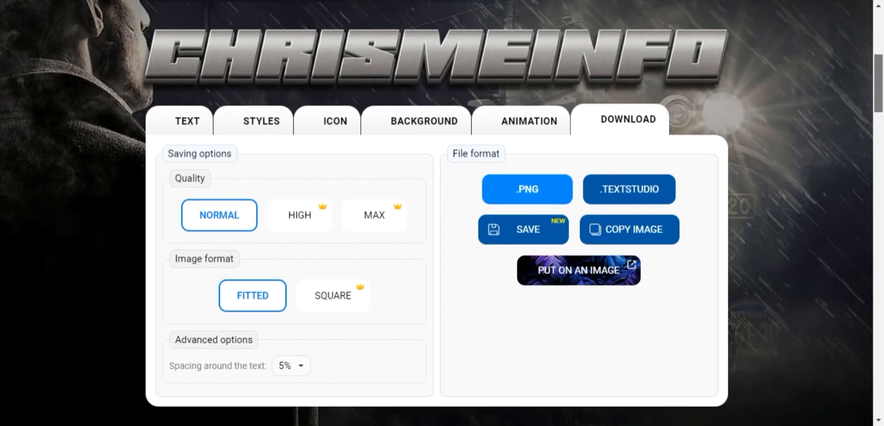
scroll(441, 212, "up", 2)
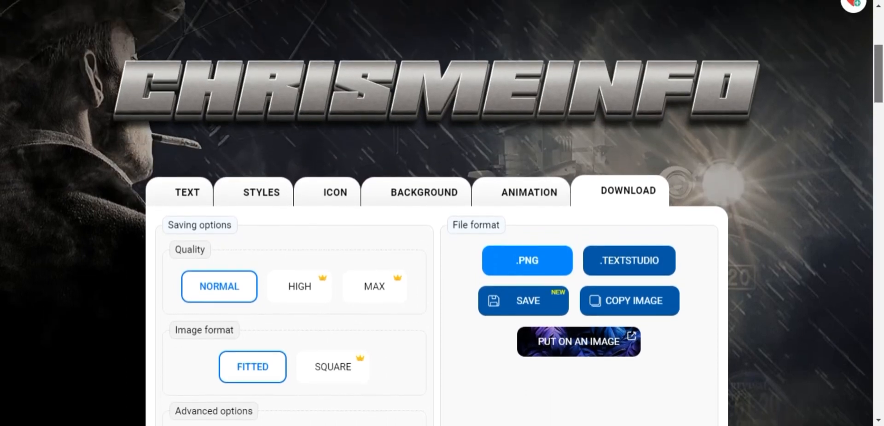
scroll(442, 213, "up", 1)
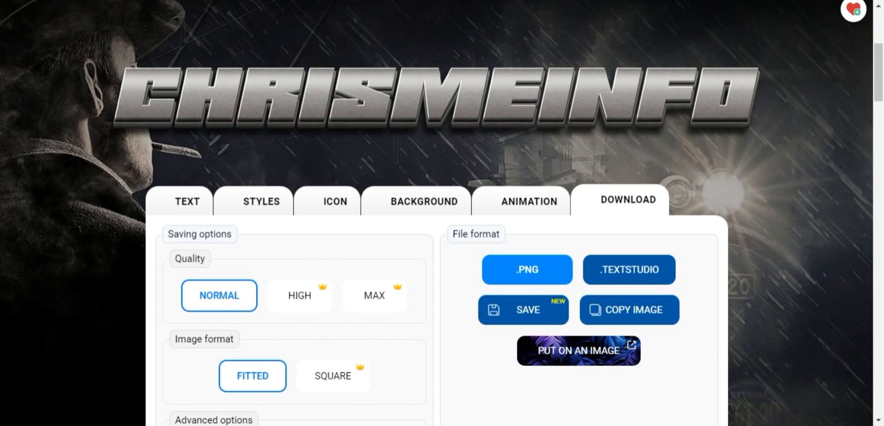
left_click(528, 269)
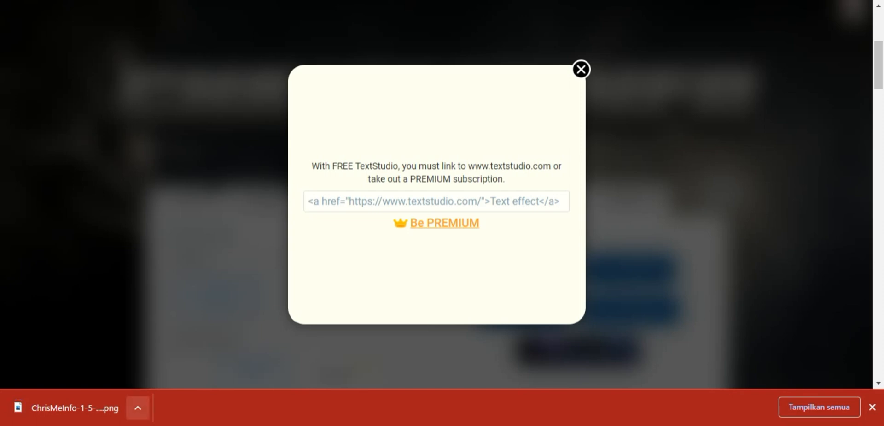
Step: Open the downloaded ChrisMeInfo PNG file and dismiss the notice about linking to TextStudio or subscribing to PREMIUM
left_click(138, 408)
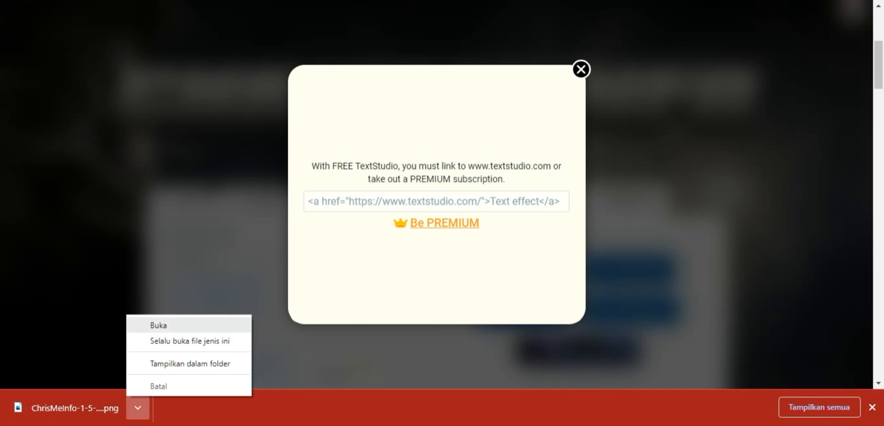
left_click(158, 325)
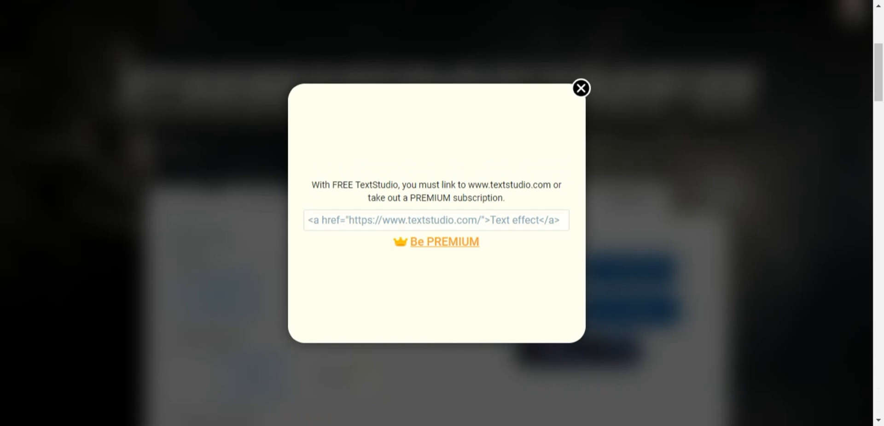
key("Escape")
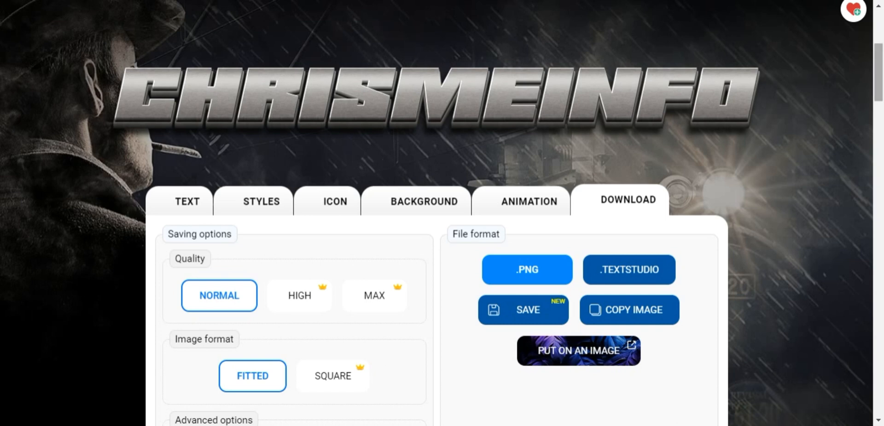
Step: Preview the downloaded logo image in the Photos window and close that window
scroll(443, 212, "down", 1)
scroll(443, 213, "up", 2)
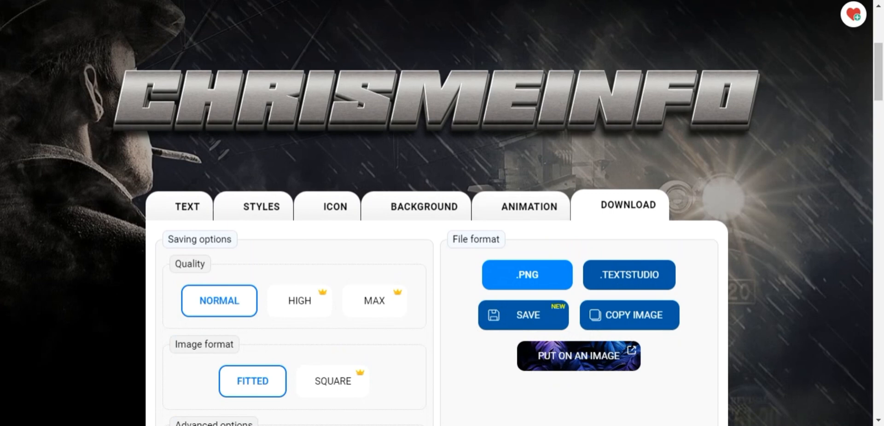
mouse_move(520, 425)
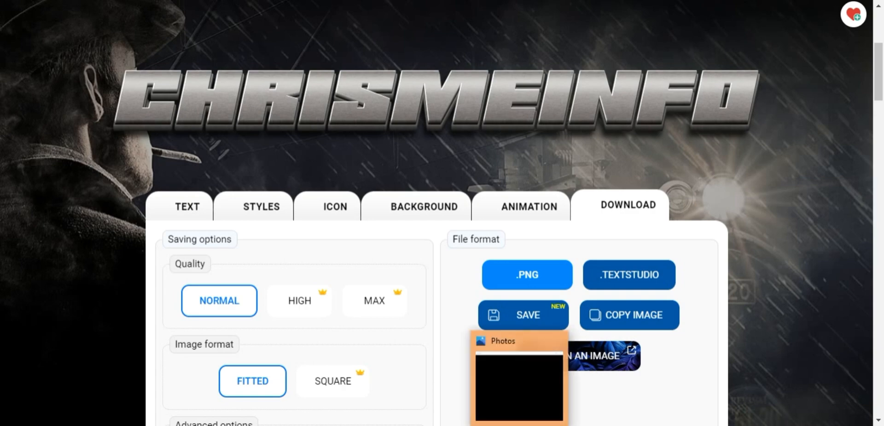
mouse_move(520, 388)
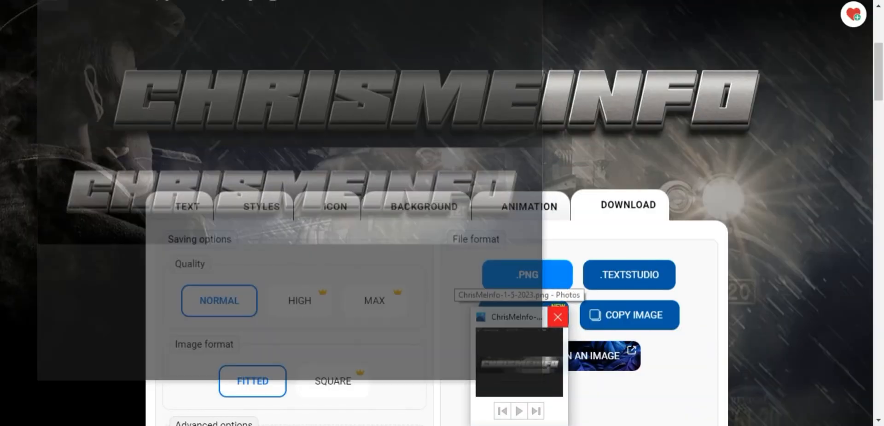
left_click(558, 316)
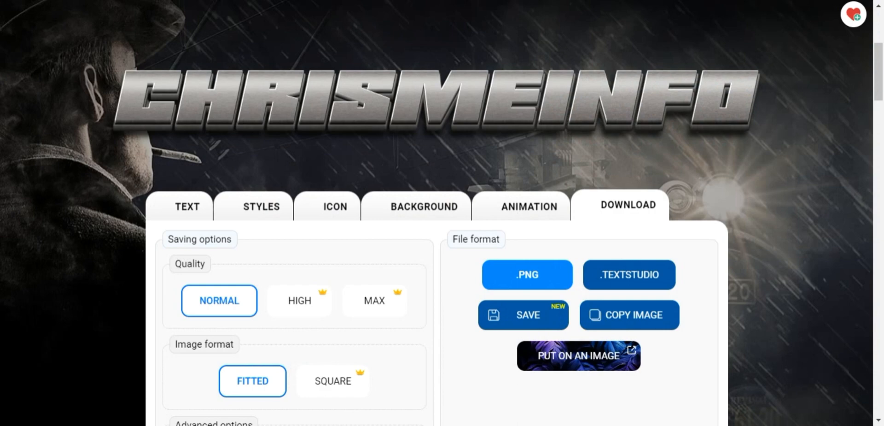
scroll(442, 213, "down", 4)
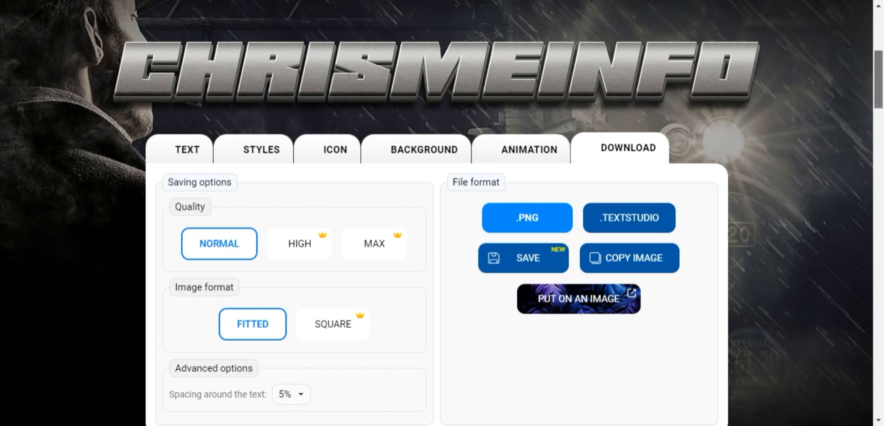
scroll(442, 212, "up", 1)
scroll(442, 213, "up", 2)
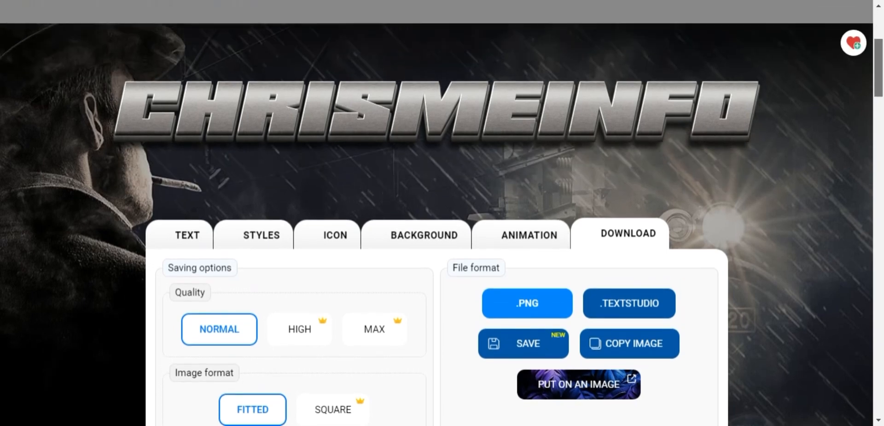
scroll(442, 212, "up", 5)
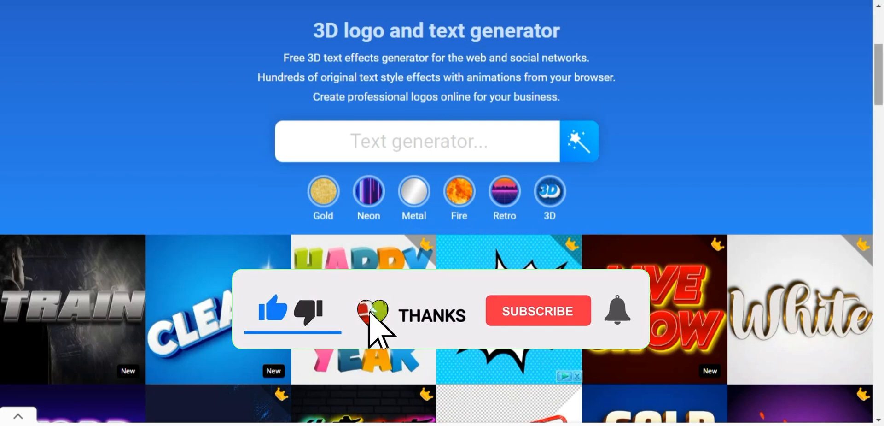
scroll(442, 212, "down", 2)
scroll(442, 212, "down", 4)
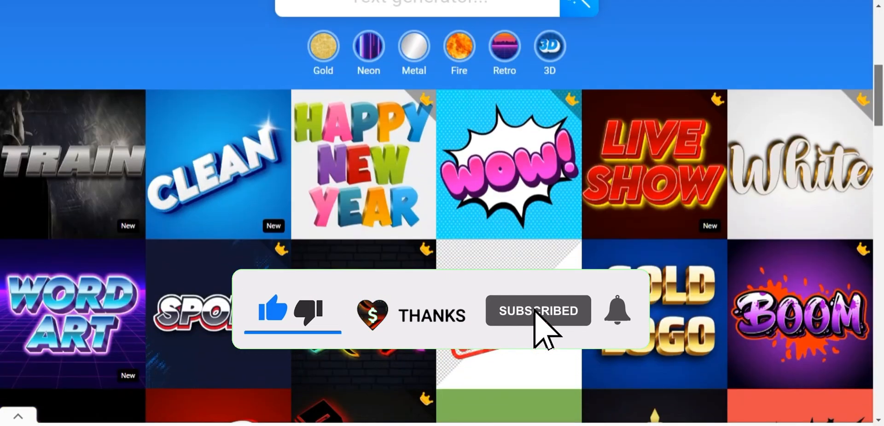
scroll(442, 212, "down", 1)
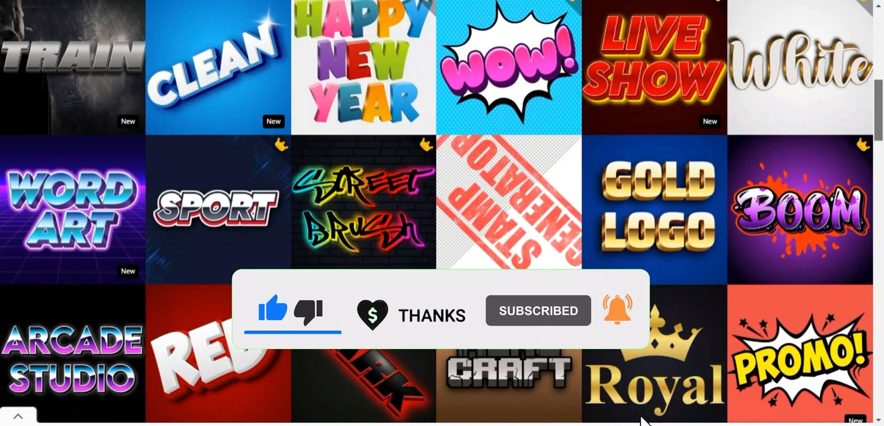